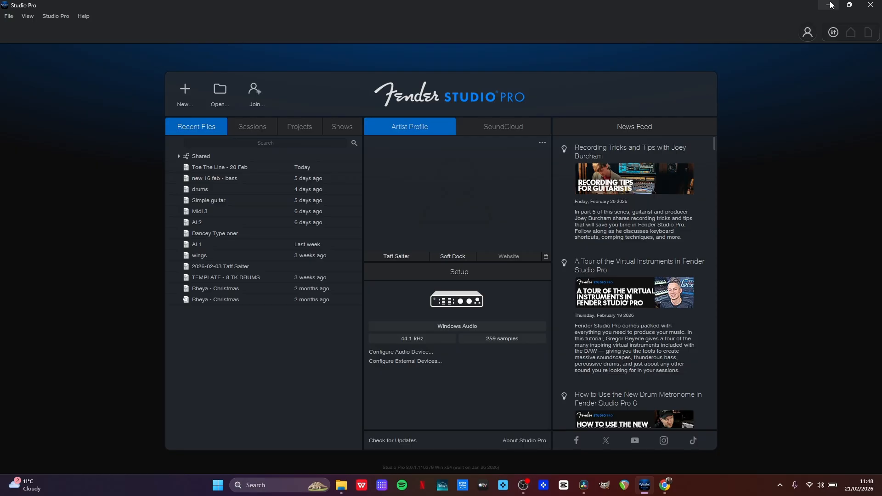
Create a new session from the Record and Mix template with its default settings and show the mixing console
left_click(185, 94)
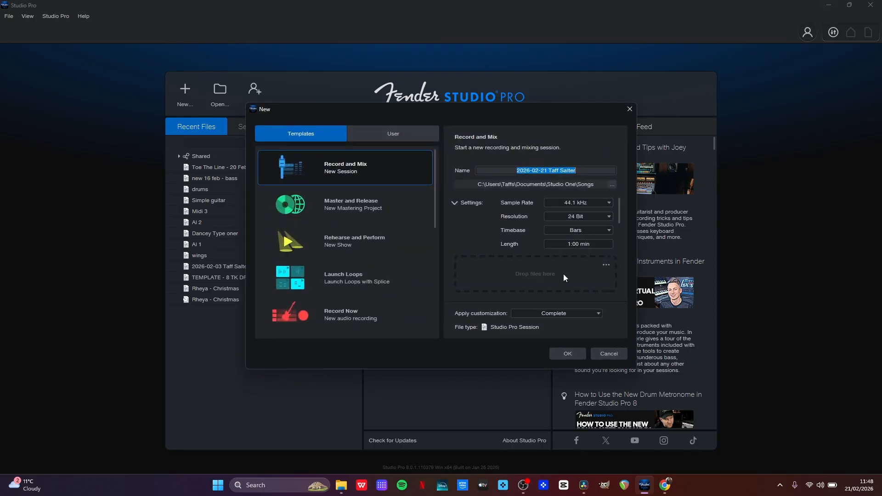
left_click(567, 355)
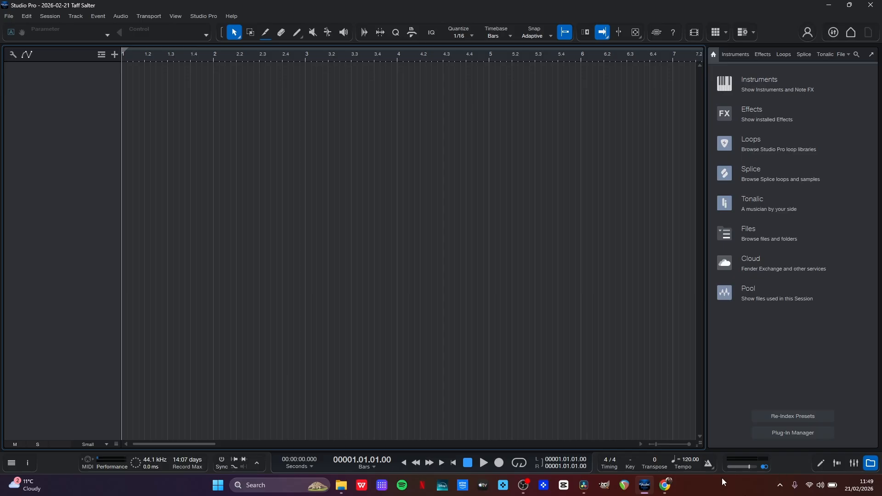
left_click(855, 464)
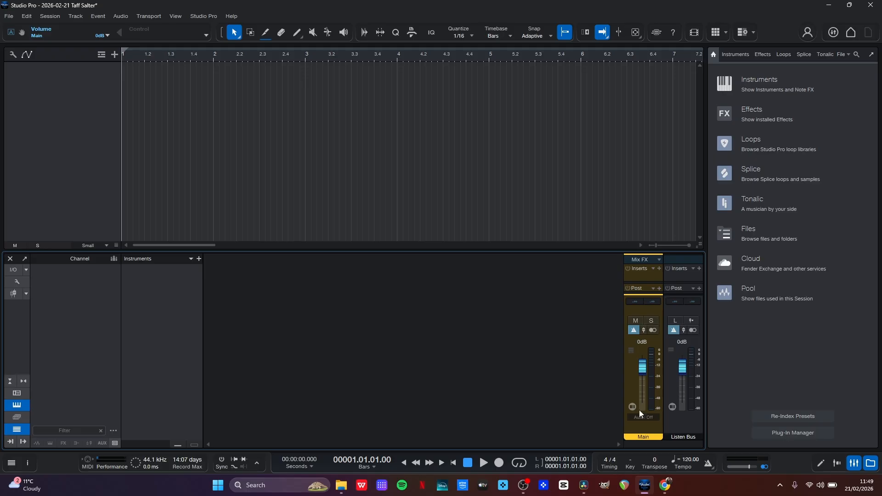
Turn off the Listen Bus in the console's bus settings
left_click(12, 280)
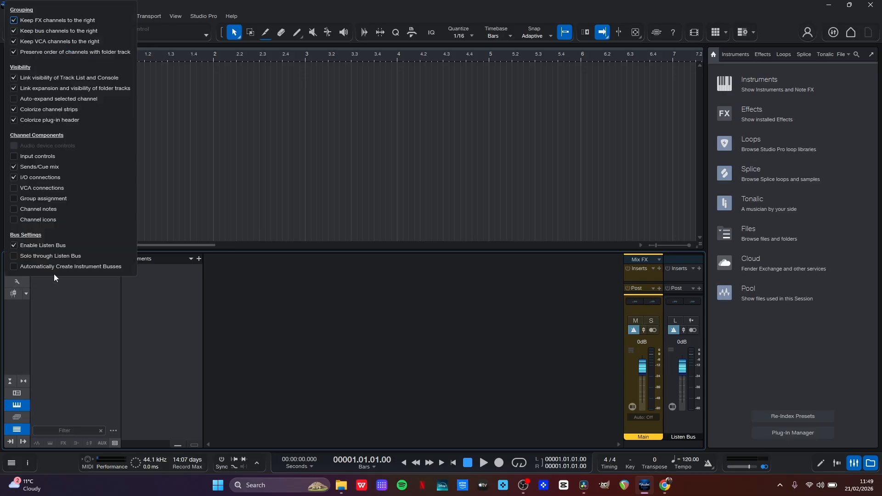
left_click(13, 245)
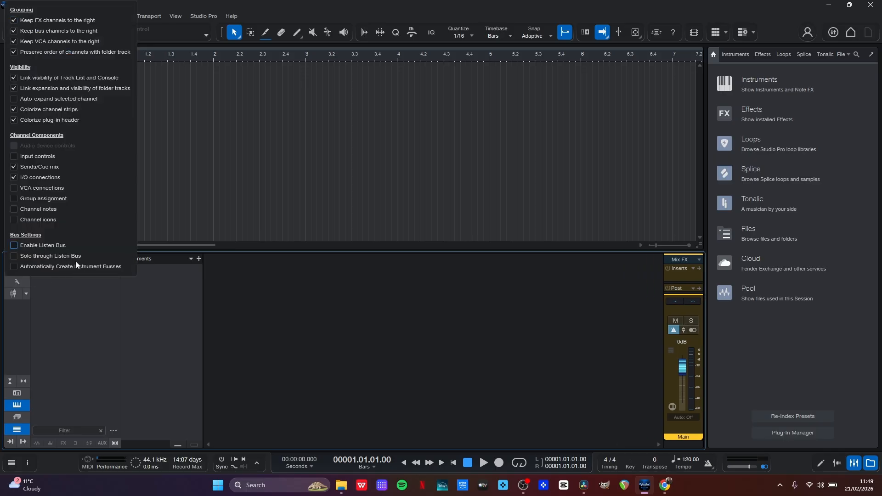
left_click(286, 365)
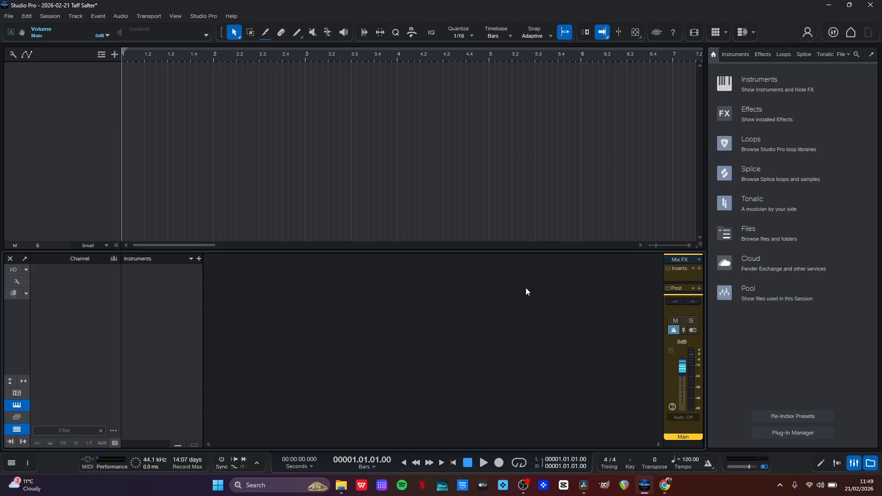
Add a mono audio track named chorus 3 with input Mic 1, plus a blue instrument track of the same name
double_click(51, 118)
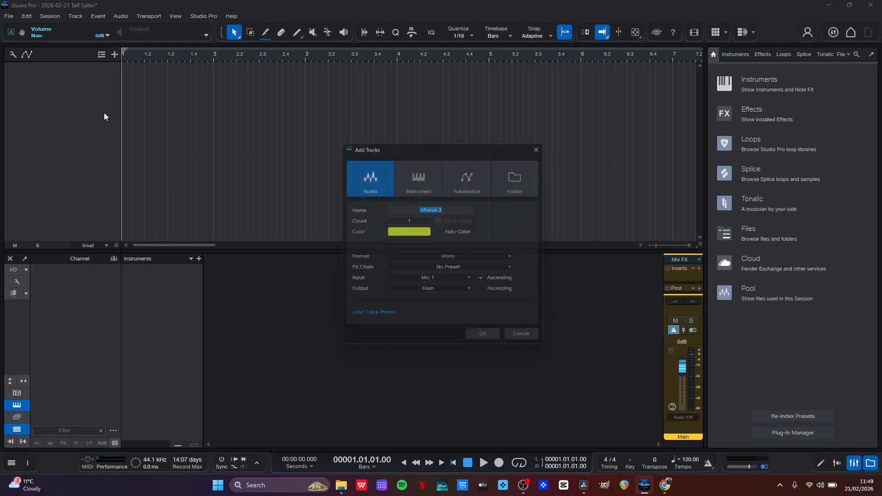
left_click(487, 343)
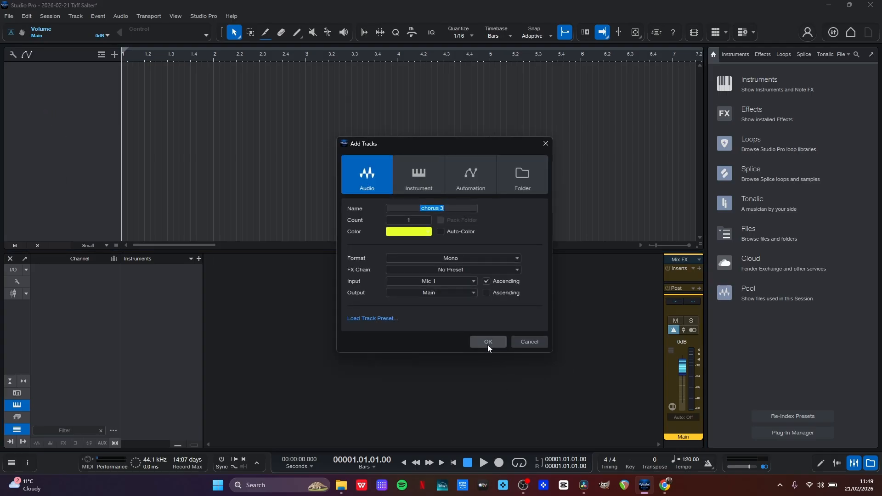
double_click(51, 118)
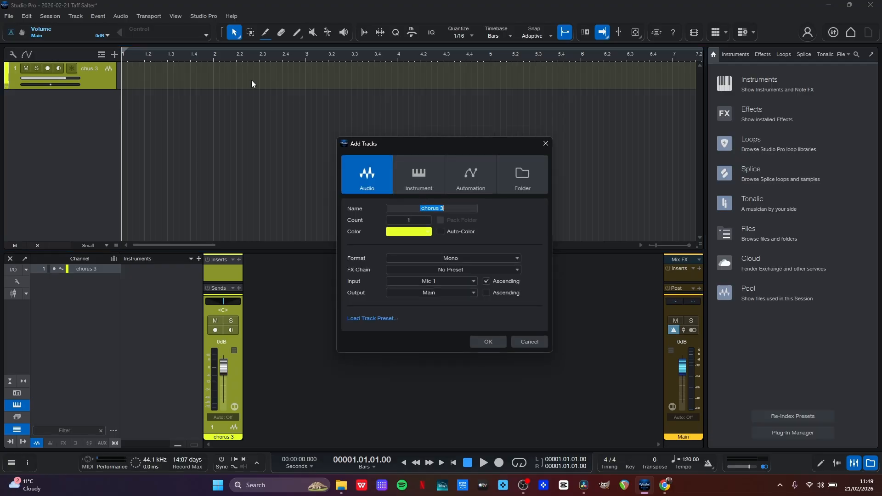
left_click(433, 173)
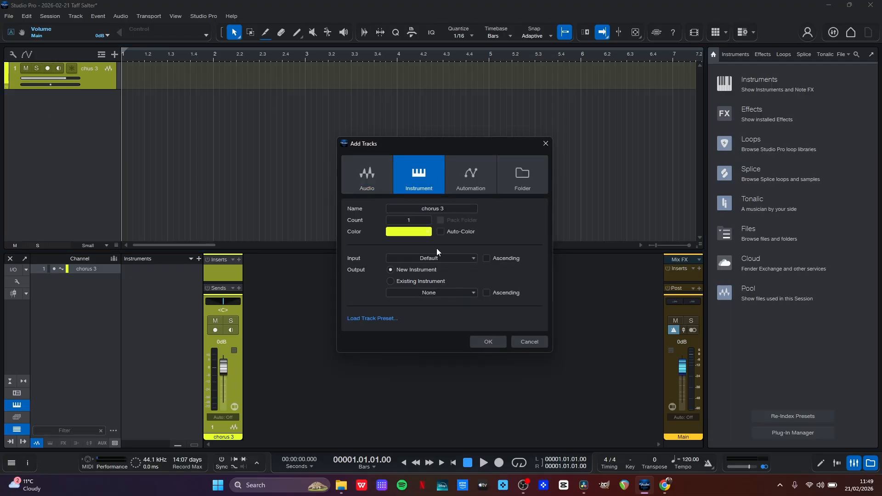
left_click(418, 232)
left_click(478, 245)
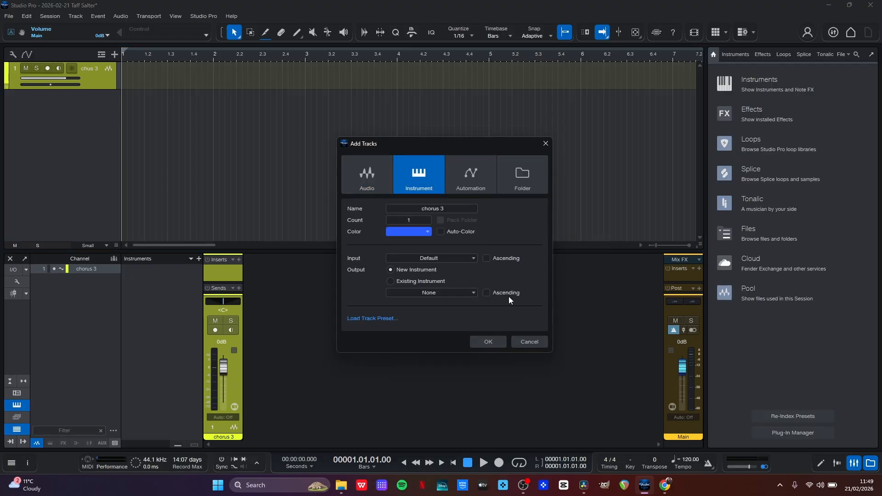
left_click(489, 341)
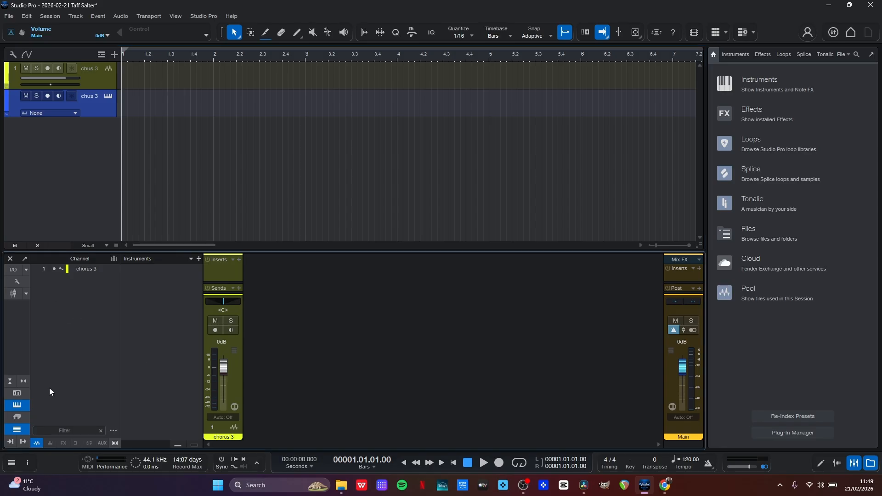
Hide the instruments list and the channel list in the console
left_click(15, 406)
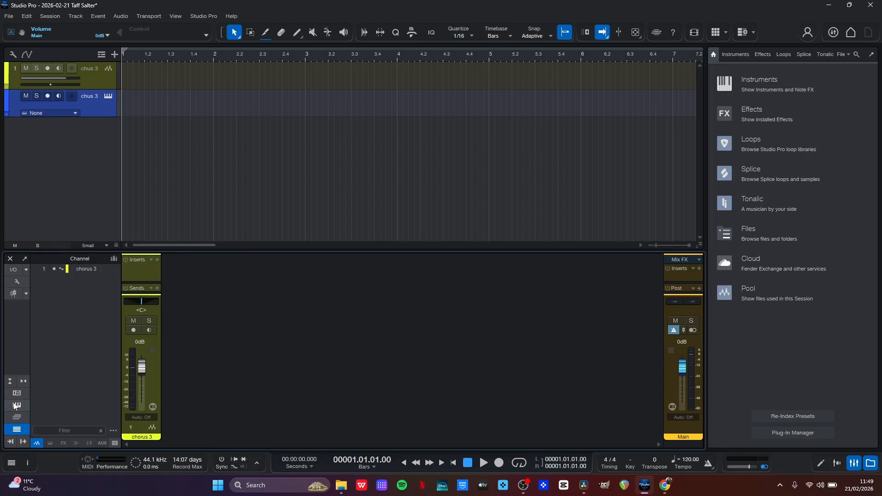
left_click(15, 406)
left_click(15, 407)
left_click(17, 429)
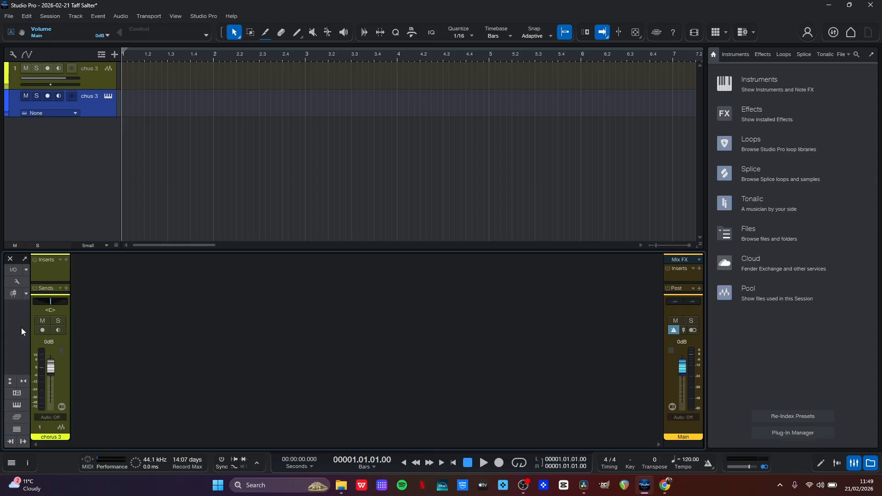
Enable the Listen Bus in the console's bus settings
left_click(15, 284)
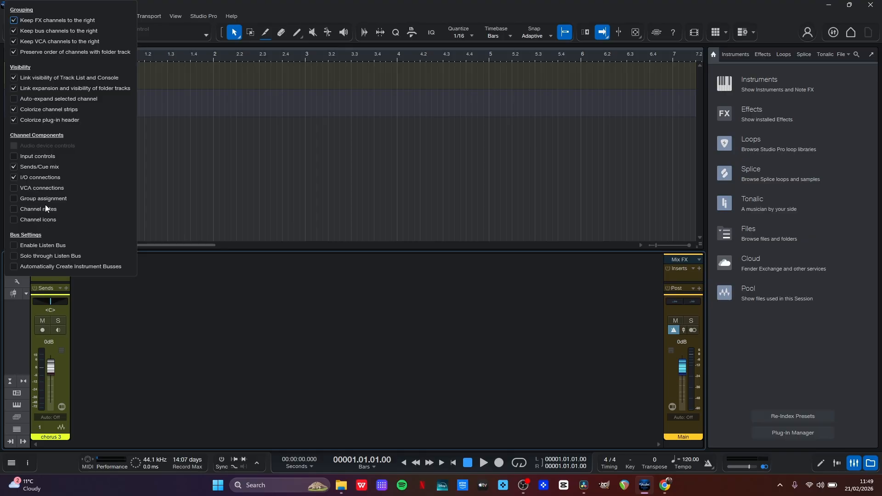
left_click(13, 246)
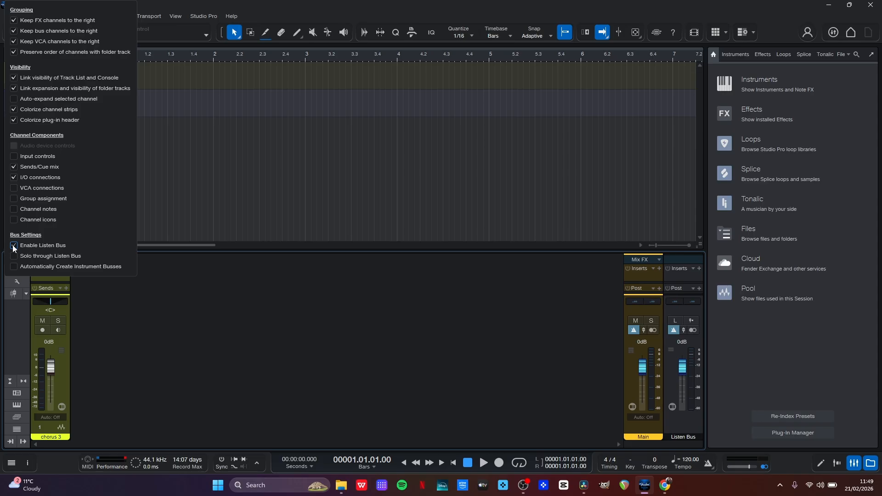
left_click(461, 413)
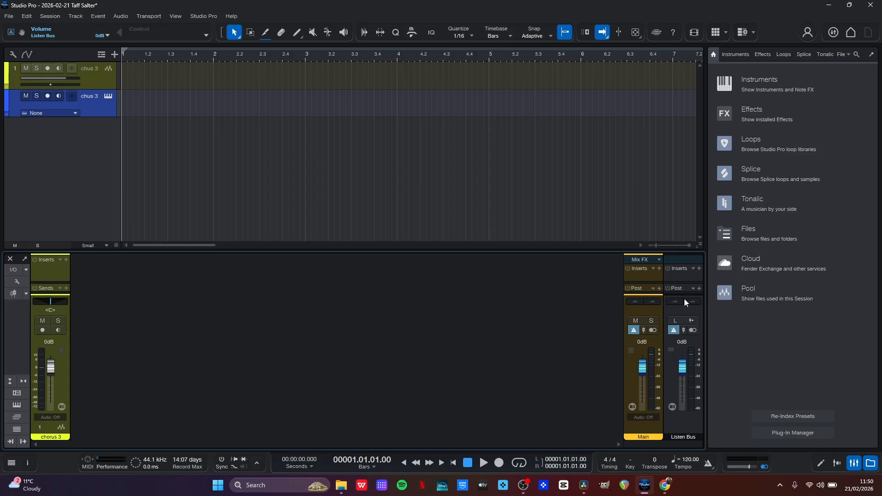
Examine the session's audio input and output routing, including the outputs for Main and Listen Bus, and leave without changes
left_click(13, 271)
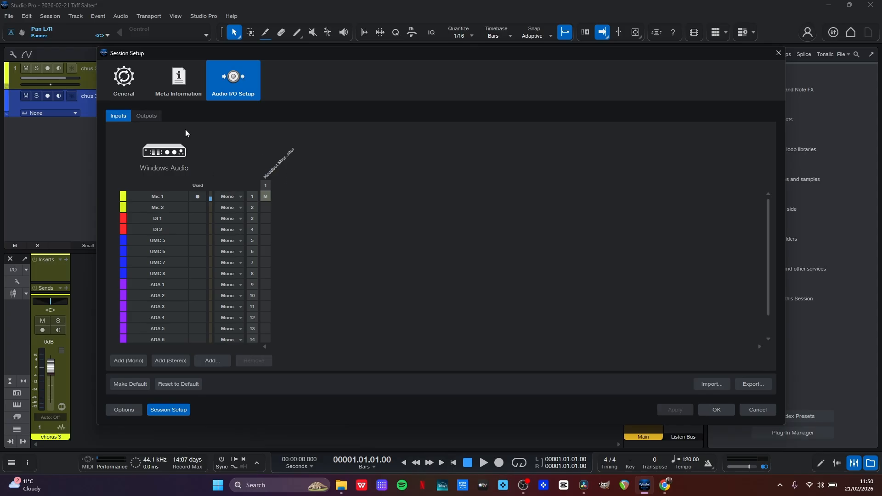
left_click(145, 117)
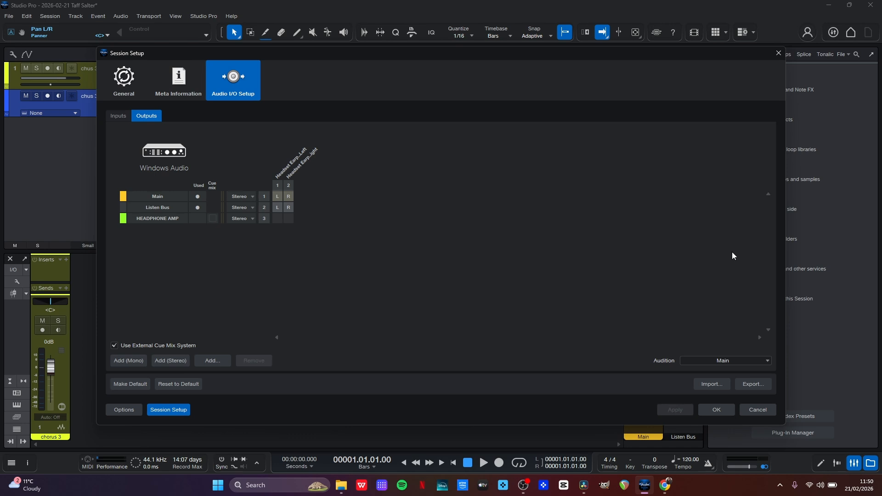
left_click(759, 410)
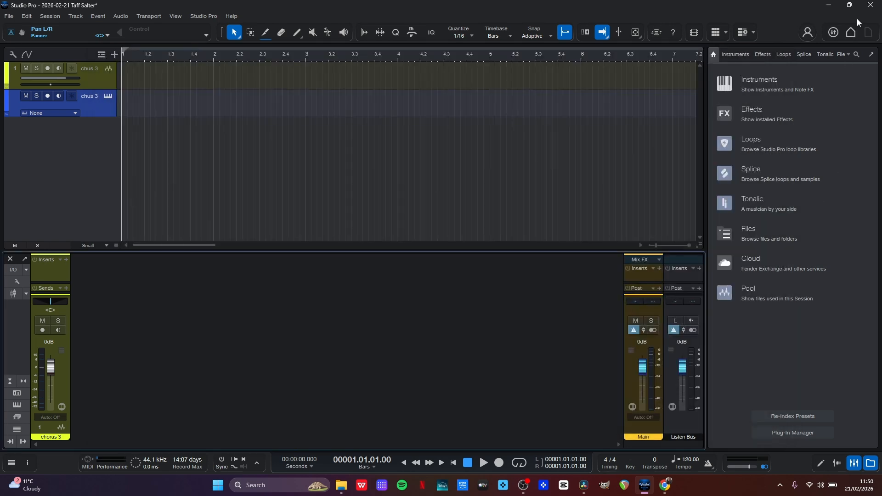
Try to switch the audio device to UMC in the audio setup from the start page, and return to the session
left_click(851, 32)
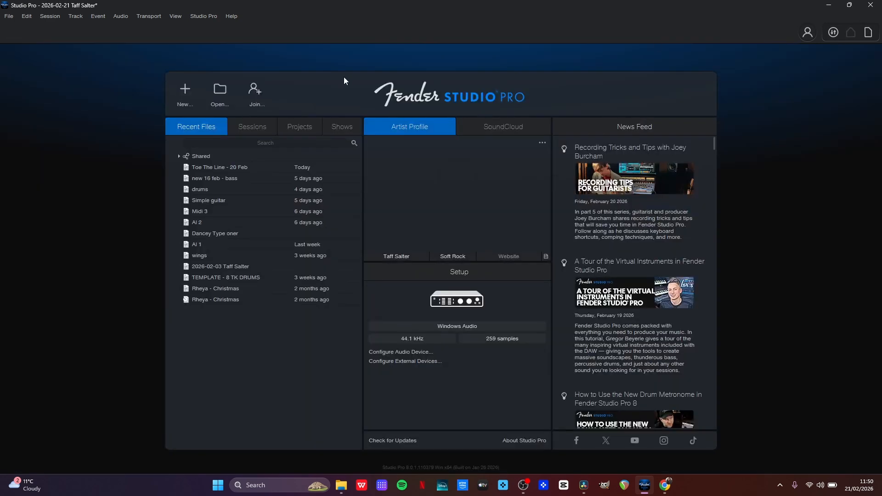
left_click(453, 303)
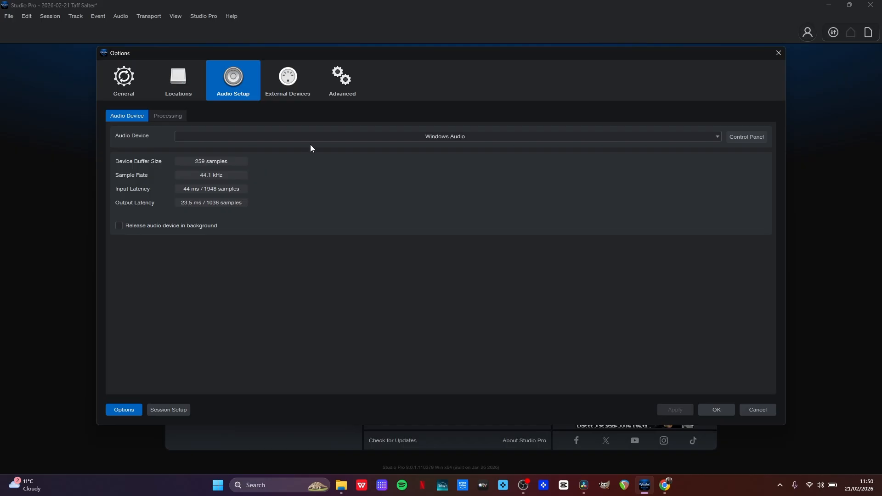
left_click(302, 136)
left_click(258, 166)
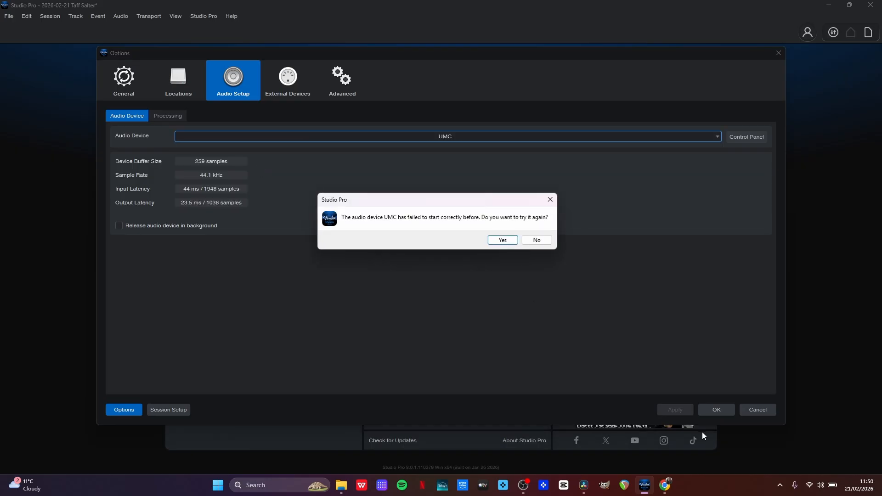
left_click(537, 241)
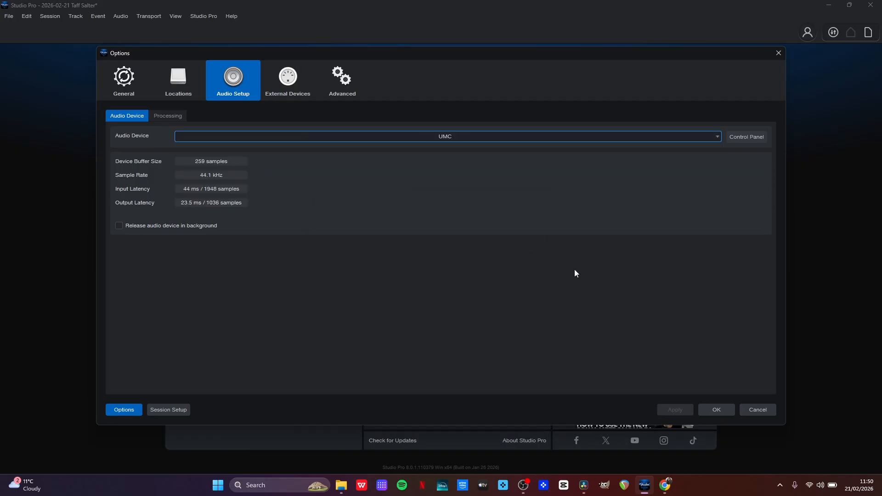
left_click(718, 411)
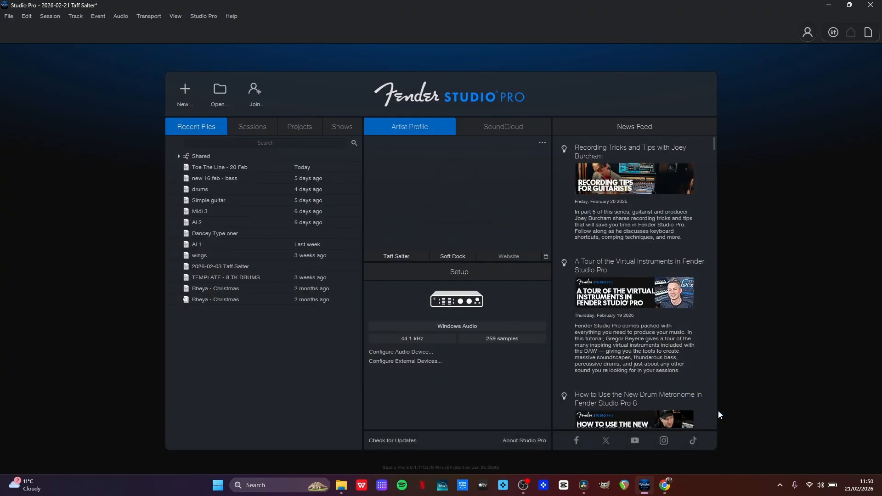
left_click(868, 33)
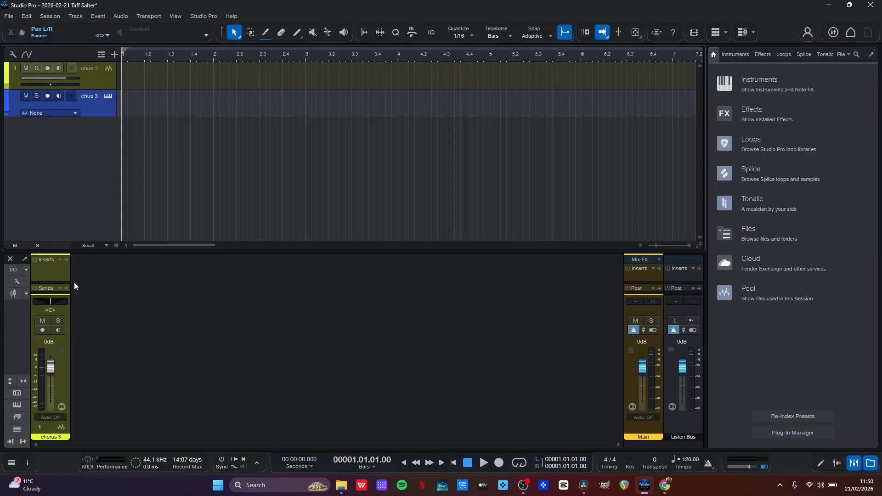
Review the Audio I/O setup's inputs and outputs again, checking which hardware channels the Listen Bus uses
left_click(13, 269)
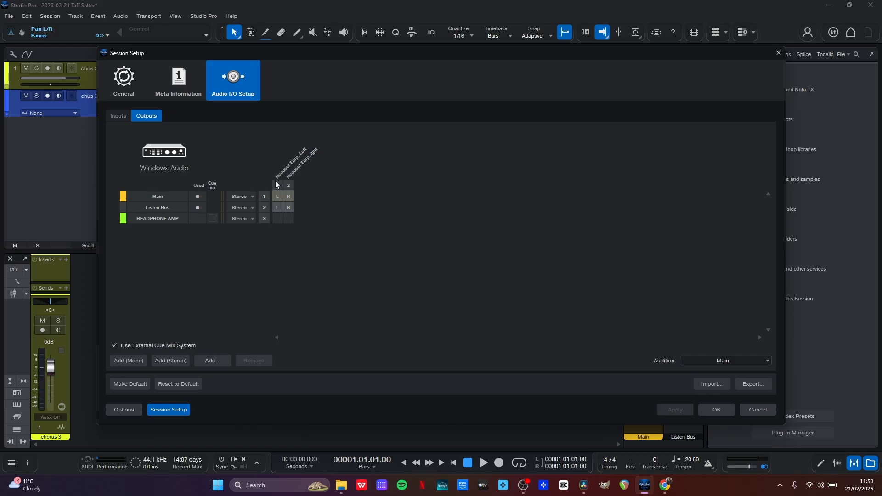
left_click(117, 117)
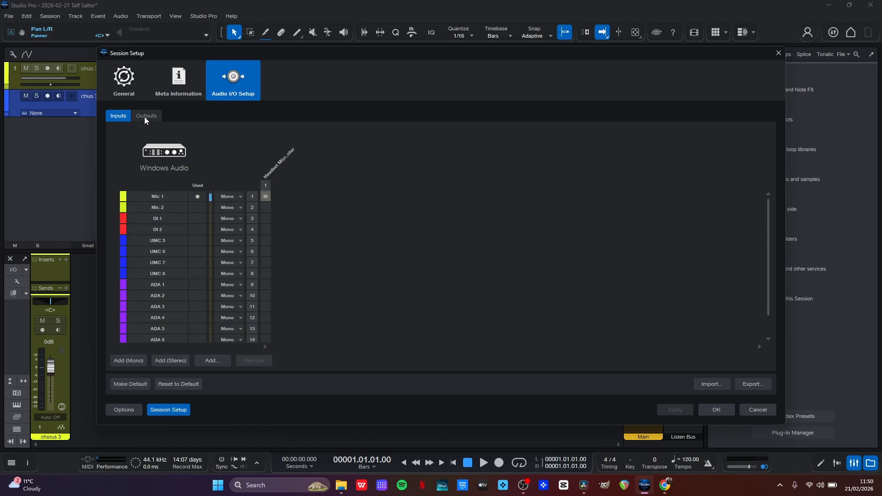
left_click(144, 116)
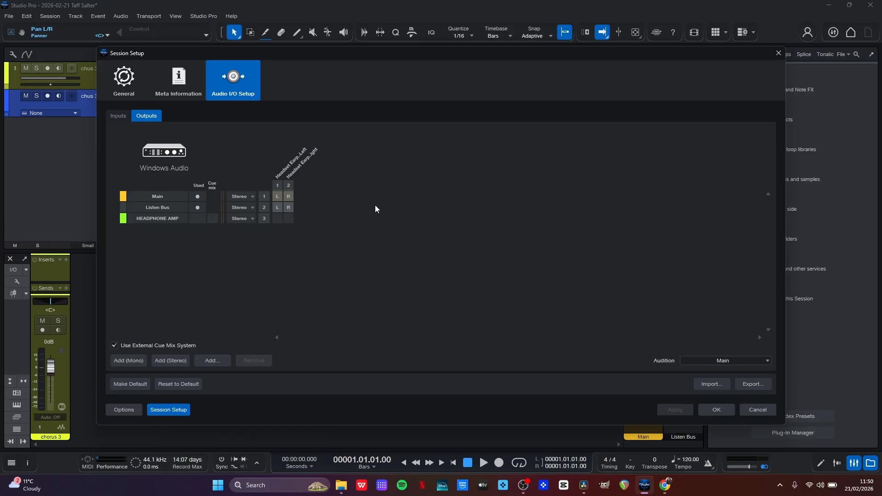
left_click(720, 408)
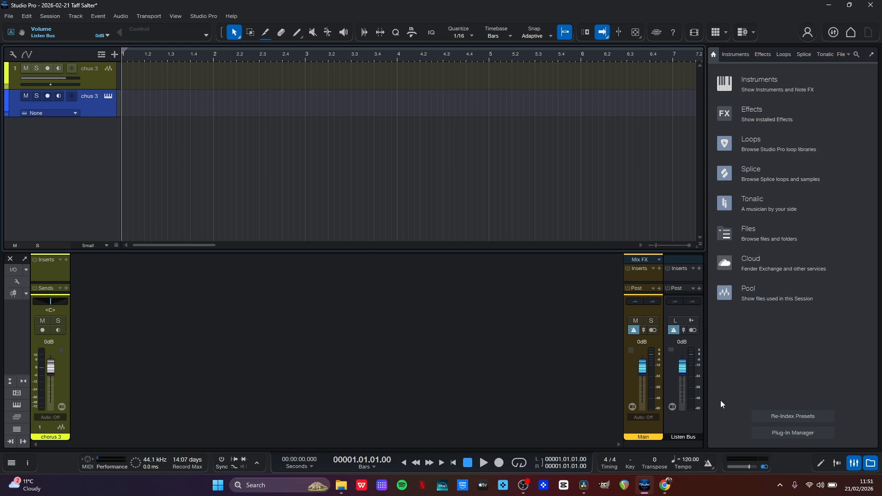
left_click(673, 331)
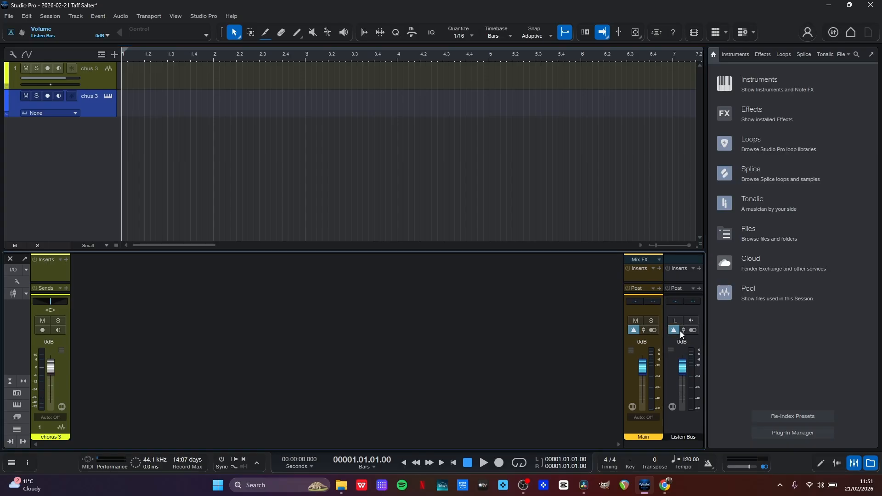